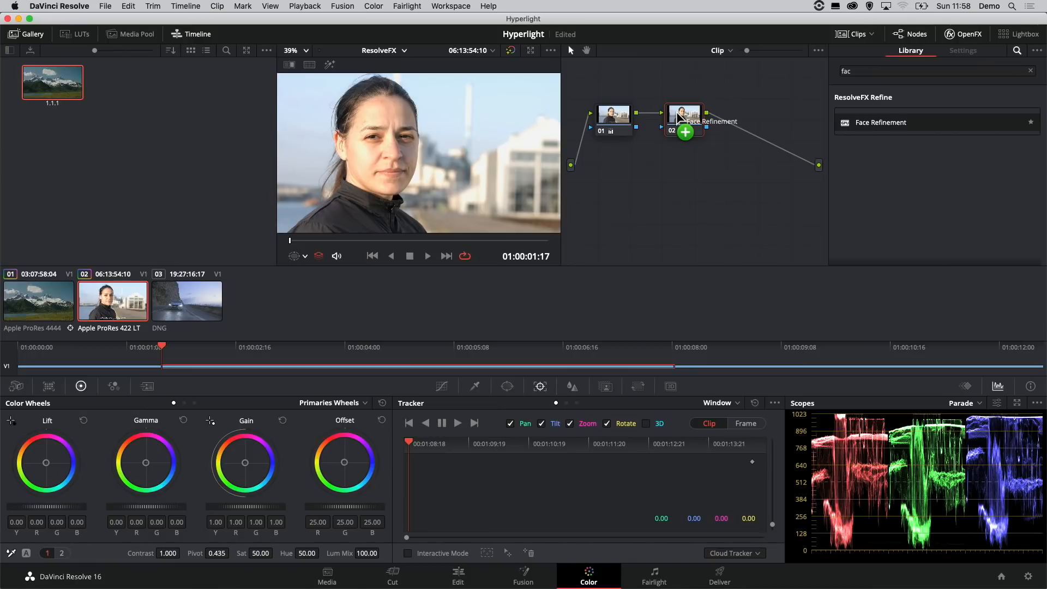
# Apply the Face Refinement effect to node 02, hide the timeline, and enlarge and reposition the viewer around the woman's face
pyautogui.moveTo(679, 118); pyautogui.dragTo(681, 120)
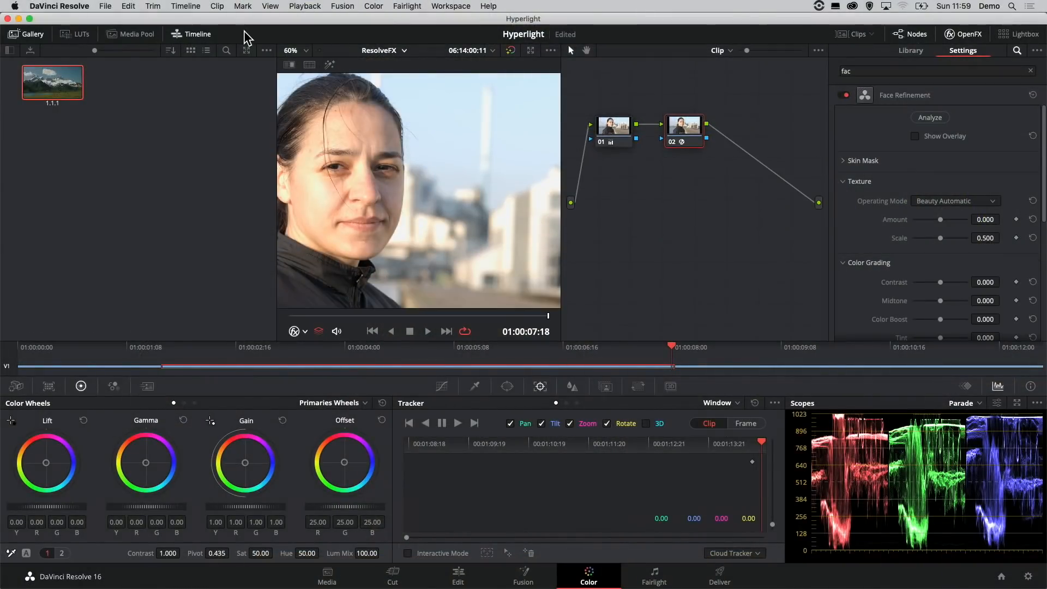
pyautogui.moveTo(481, 196); pyautogui.dragTo(582, 212)
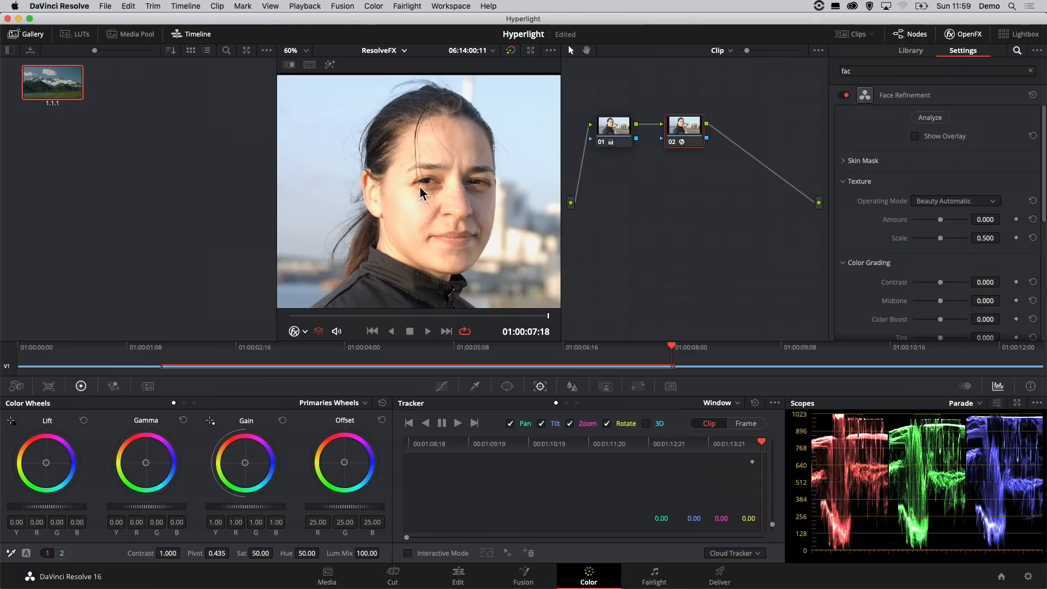
pyautogui.click(208, 37)
pyautogui.moveTo(450, 197); pyautogui.dragTo(460, 199)
pyautogui.scroll(2, 440, 189)
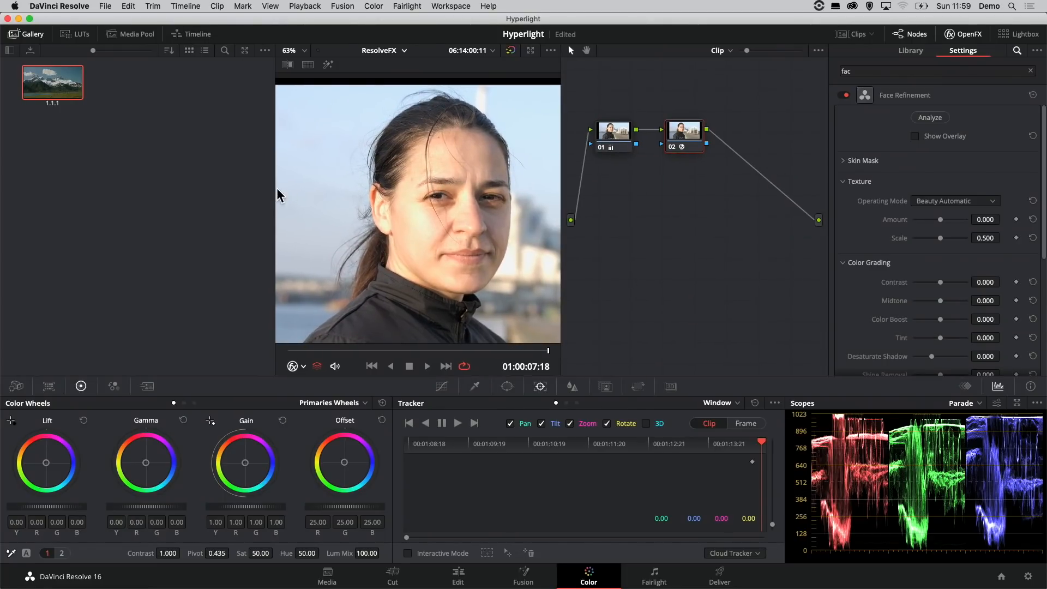
pyautogui.moveTo(280, 195); pyautogui.dragTo(208, 179)
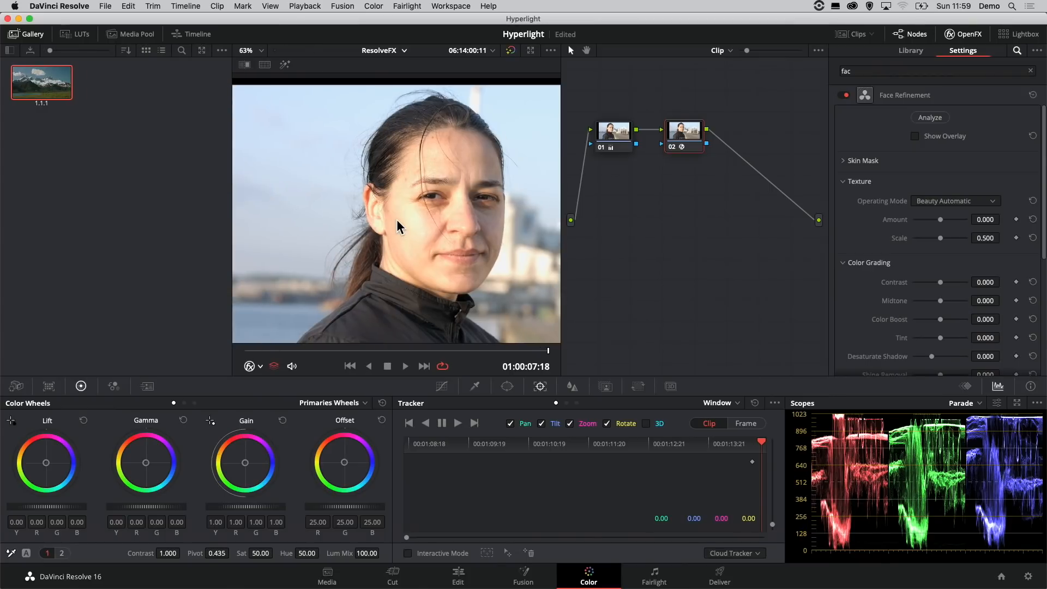
pyautogui.moveTo(397, 226); pyautogui.dragTo(345, 217)
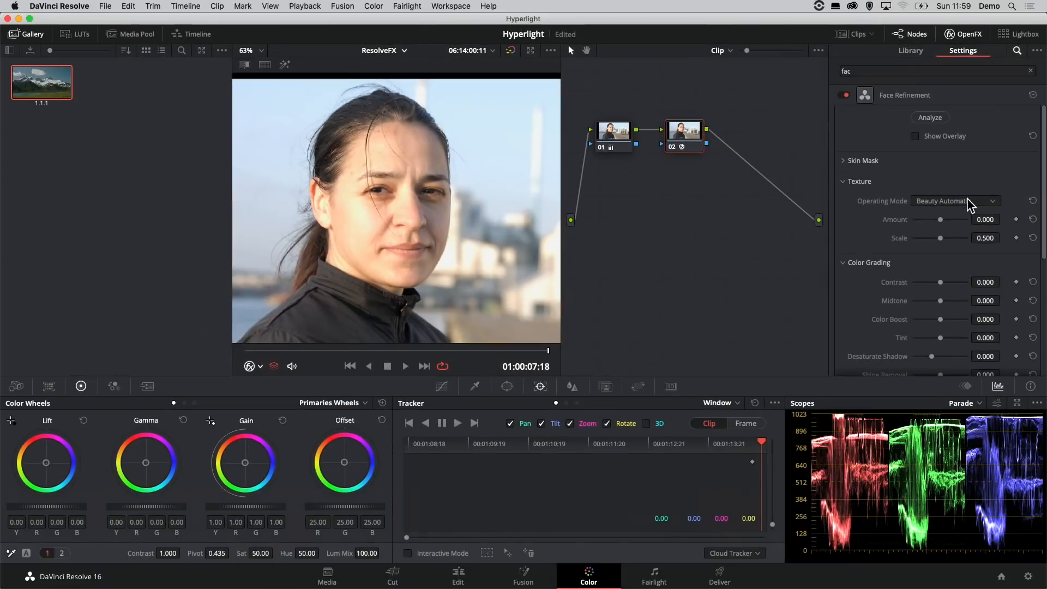
# Keep the texture mode at Beauty Automatic, set its amount to 0.276, and slightly raise the Face Refinement contrast
pyautogui.click(966, 197)
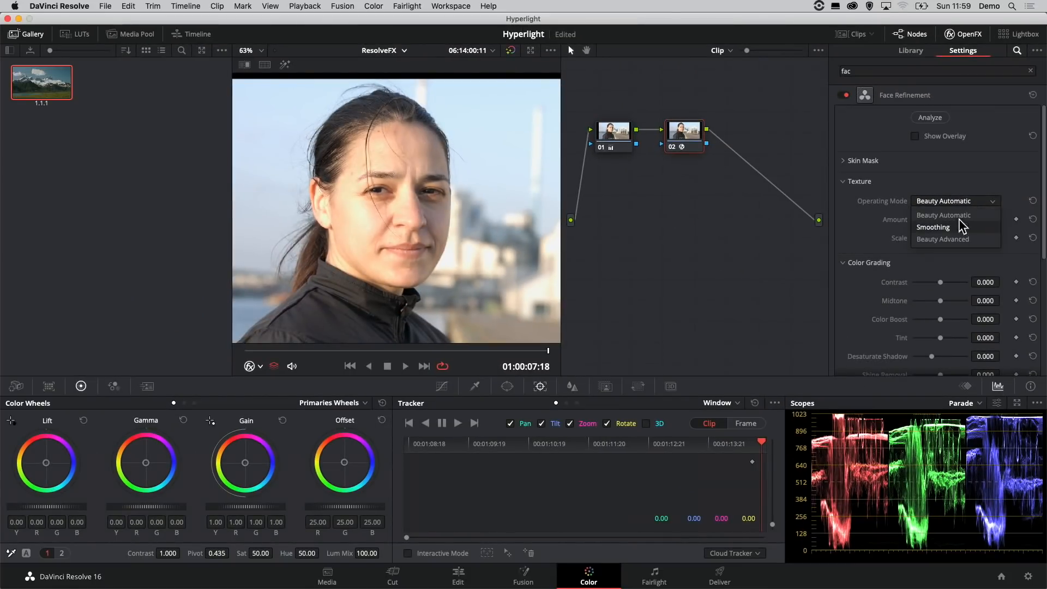
pyautogui.click(957, 198)
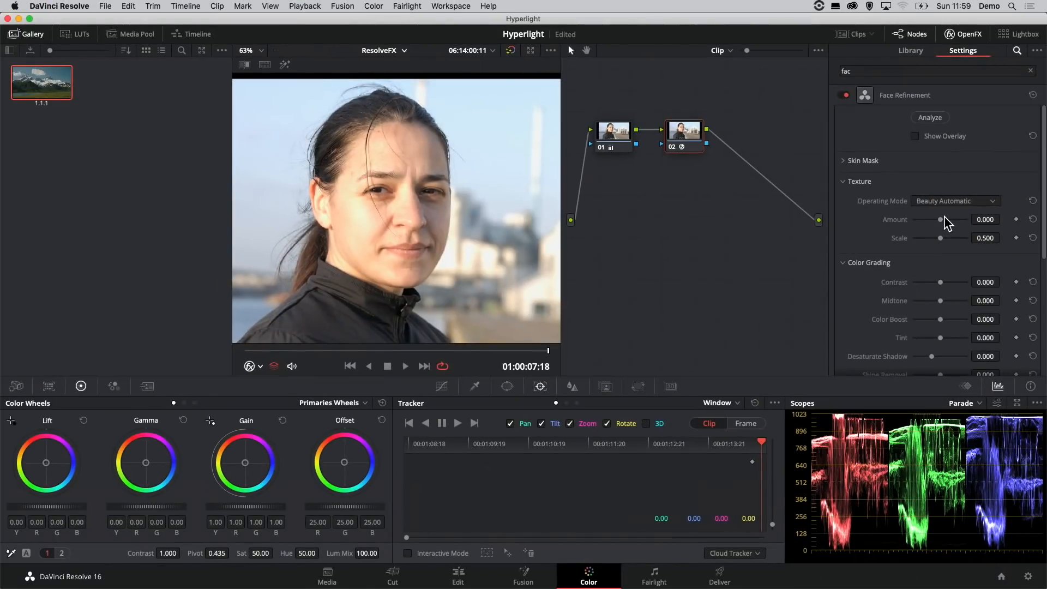
pyautogui.moveTo(942, 220); pyautogui.dragTo(943, 221)
pyautogui.scroll(-1, 956, 222)
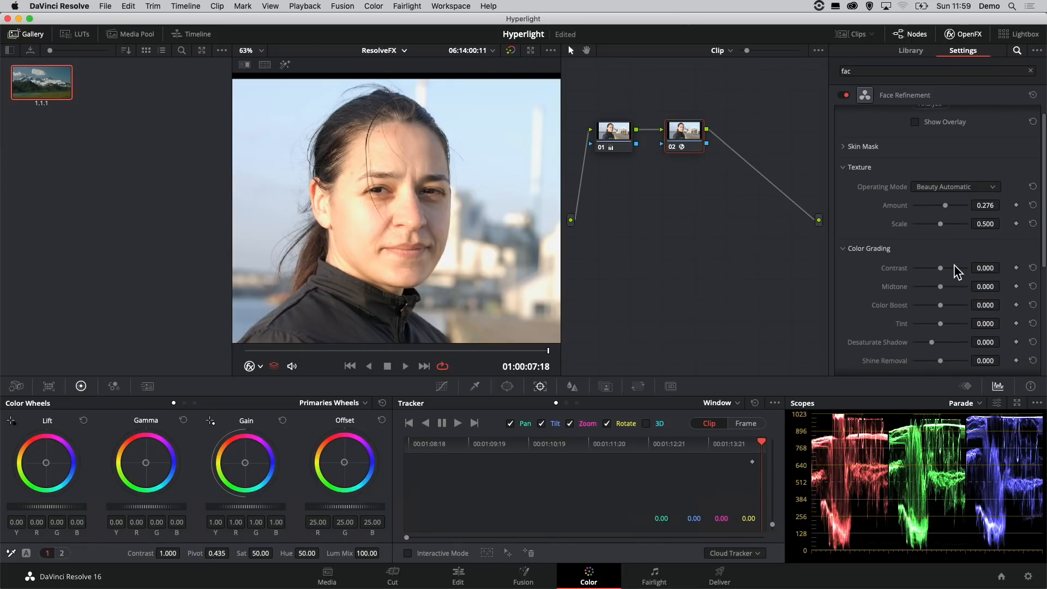
pyautogui.moveTo(940, 268); pyautogui.dragTo(944, 270)
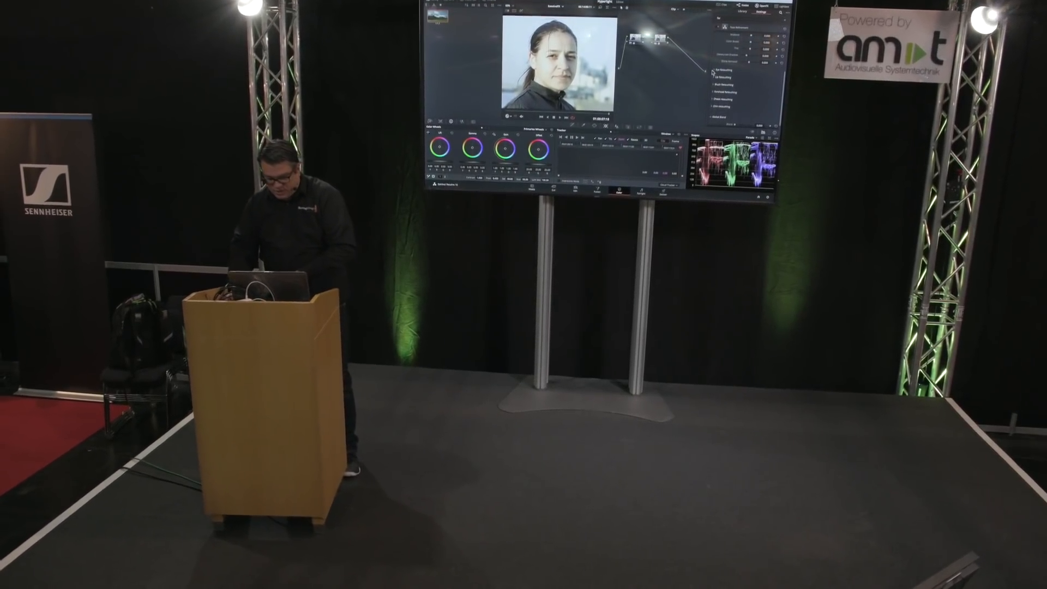
# Set eye brightening to 0.242, eye light to 0.326 and eyebag removal to 0.928, and slightly raise the lip saturation
pyautogui.click(714, 69)
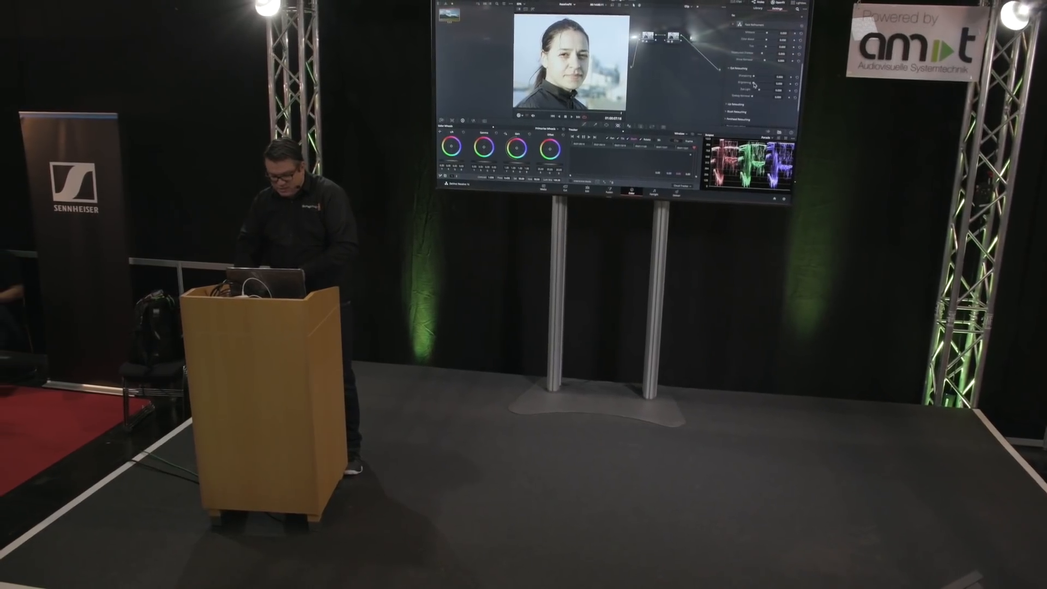
pyautogui.moveTo(759, 91); pyautogui.dragTo(782, 84)
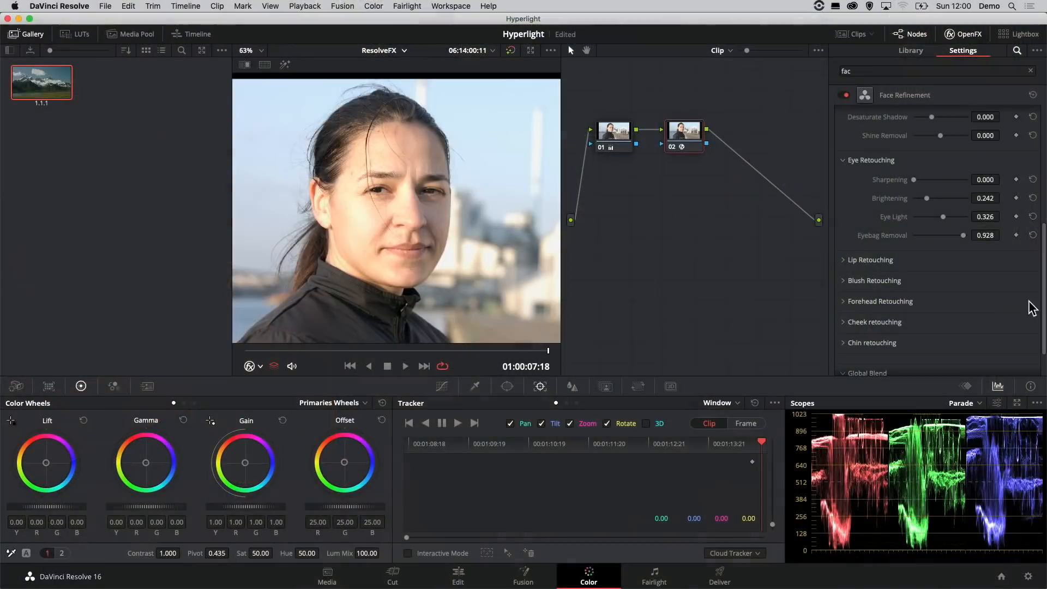
pyautogui.click(844, 260)
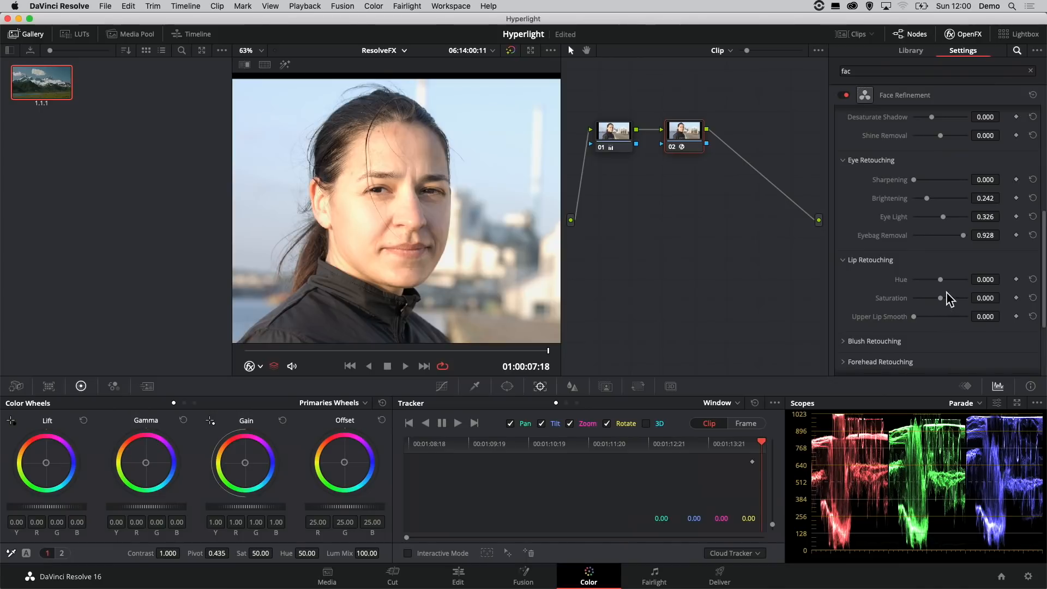
pyautogui.moveTo(943, 299); pyautogui.dragTo(953, 301)
# Play the retouched portrait clip full screen, then return to the normal colour grading view
pyautogui.moveTo(1043, 254); pyautogui.dragTo(1045, 217)
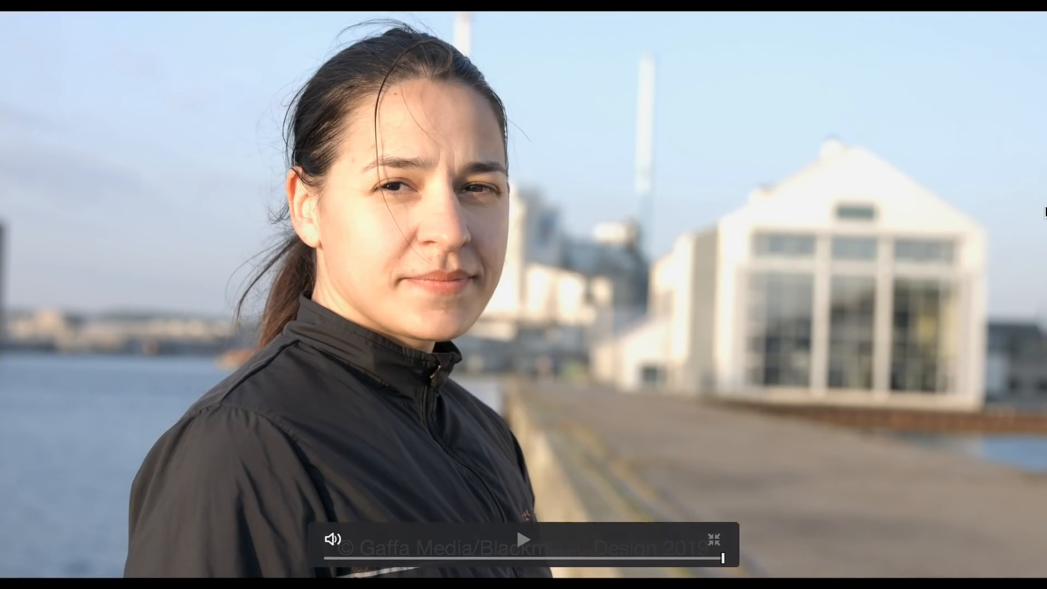
pyautogui.press('space')
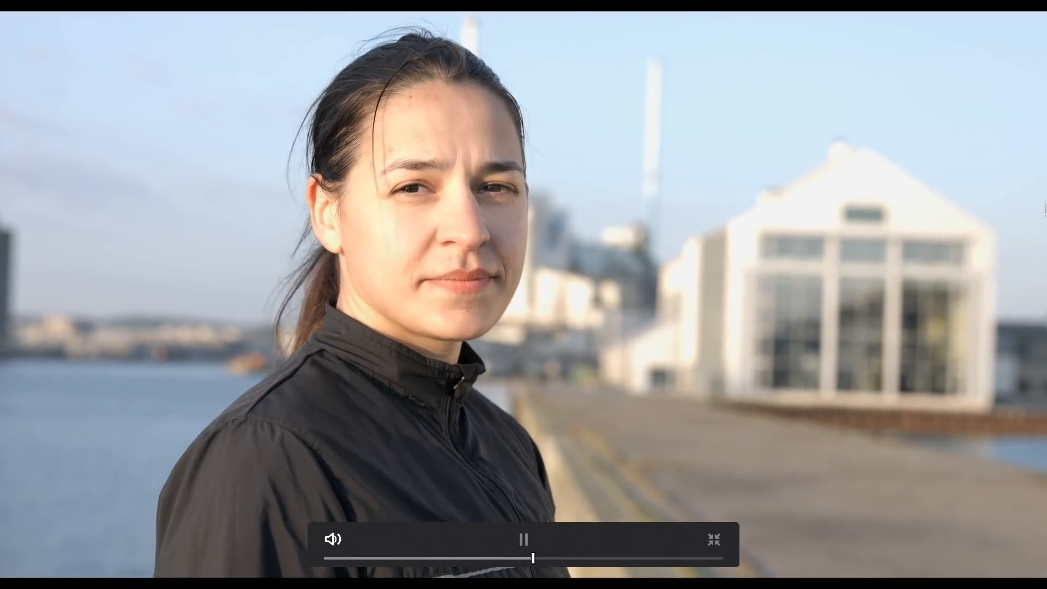
pyautogui.press('space')
pyautogui.press('Escape')
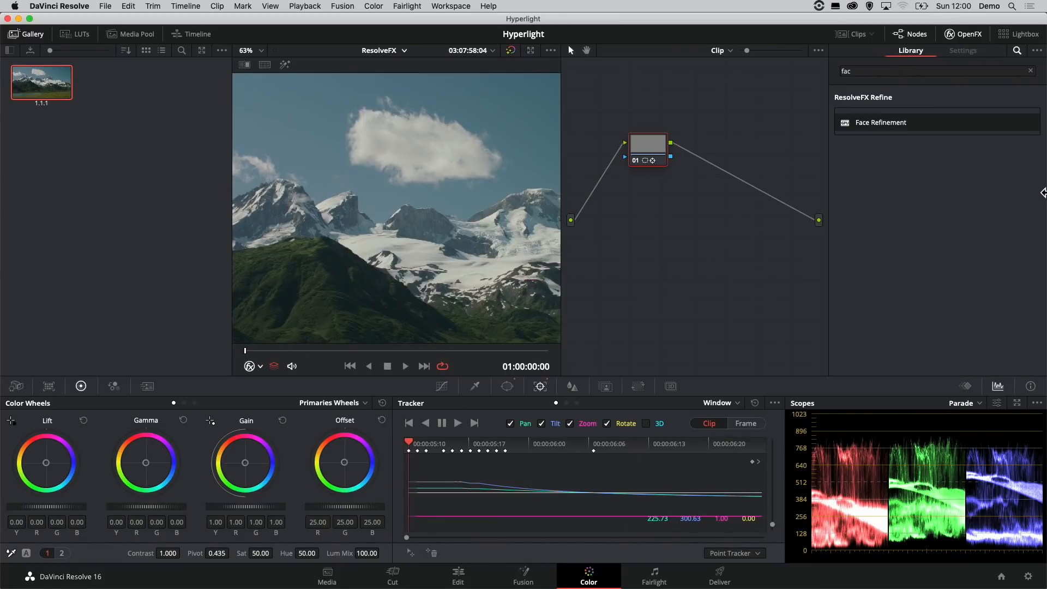
# Fit the mountain clip in the viewer and play it full screen to examine the yellow aircraft crossing the peak
pyautogui.click(260, 50)
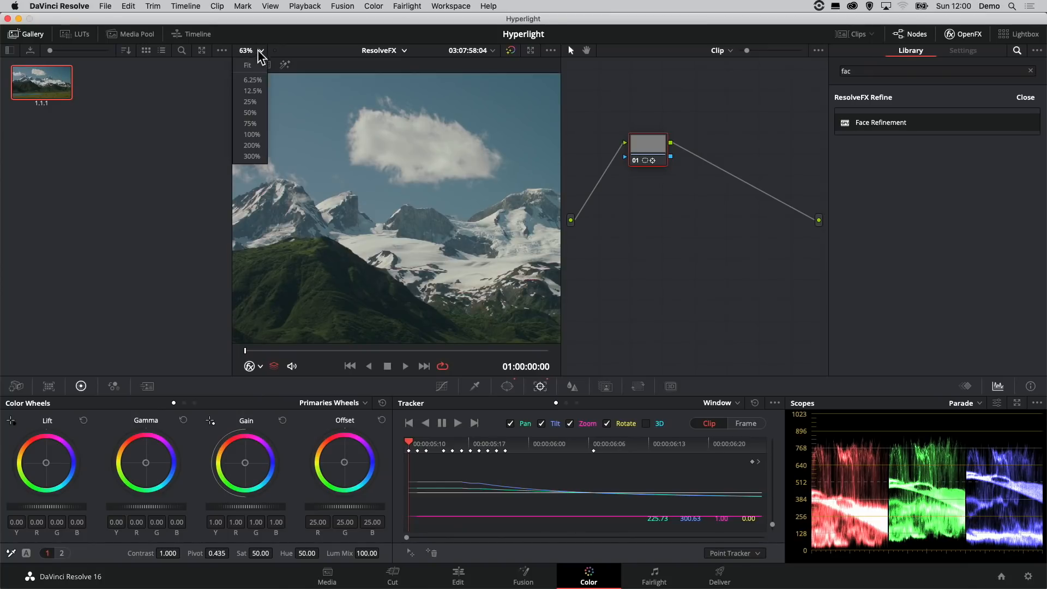
pyautogui.click(251, 65)
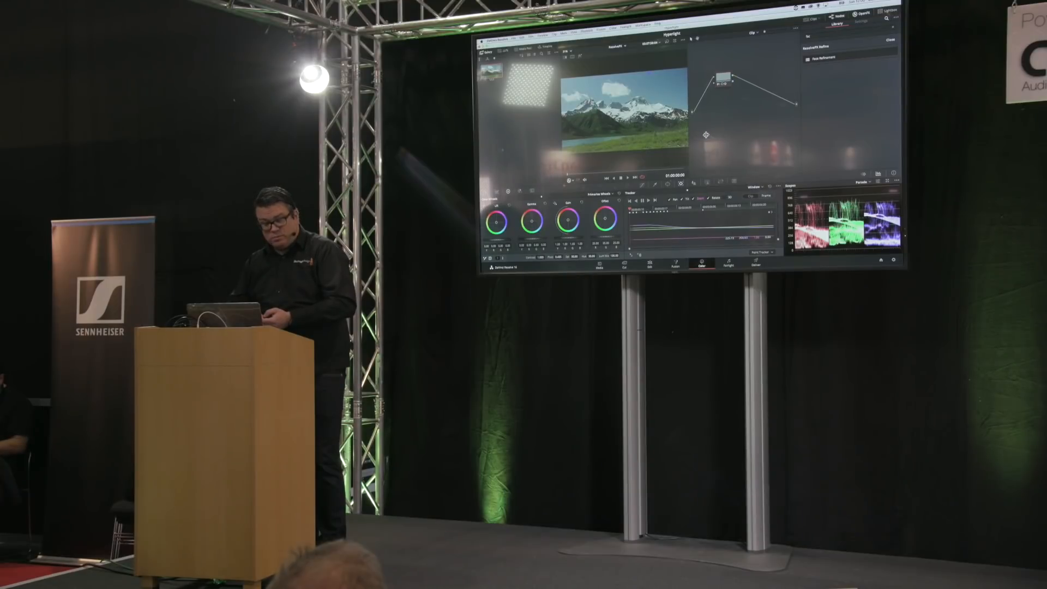
pyautogui.press('super+f')
pyautogui.press('space')
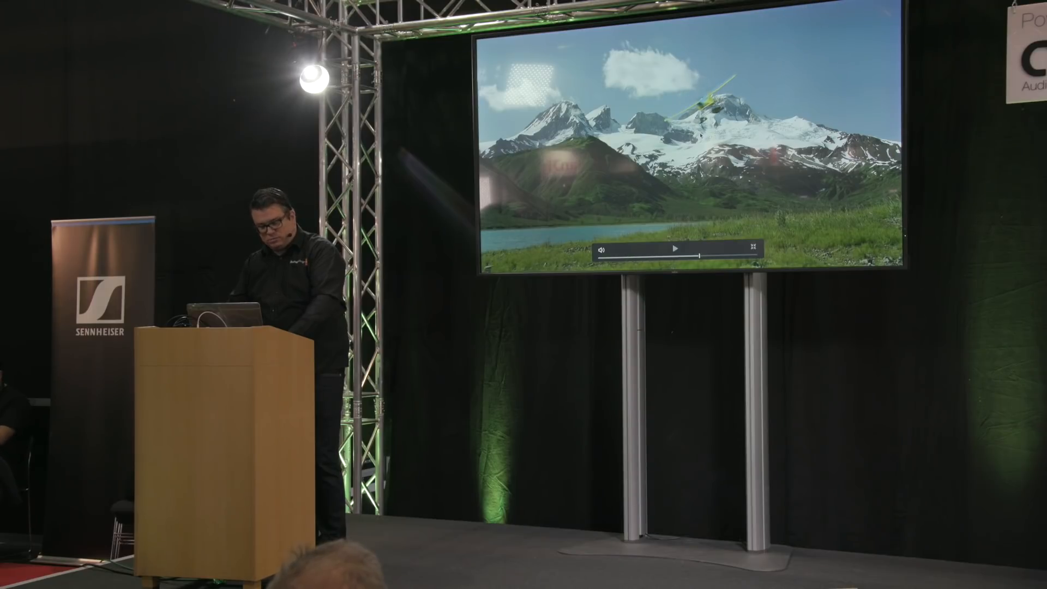
pyautogui.press('super+f')
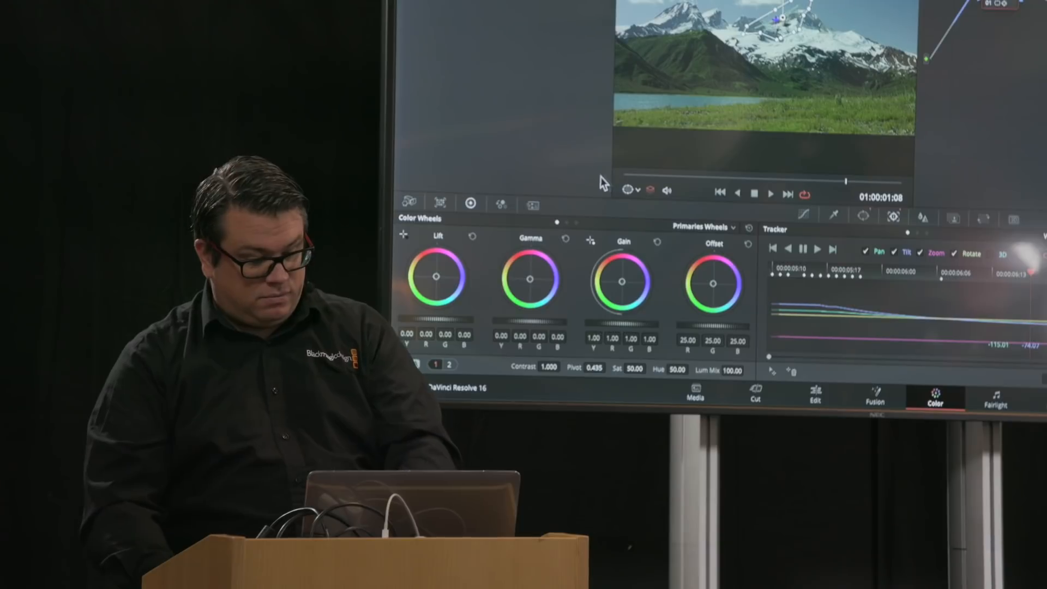
pyautogui.click(626, 175)
pyautogui.press('space')
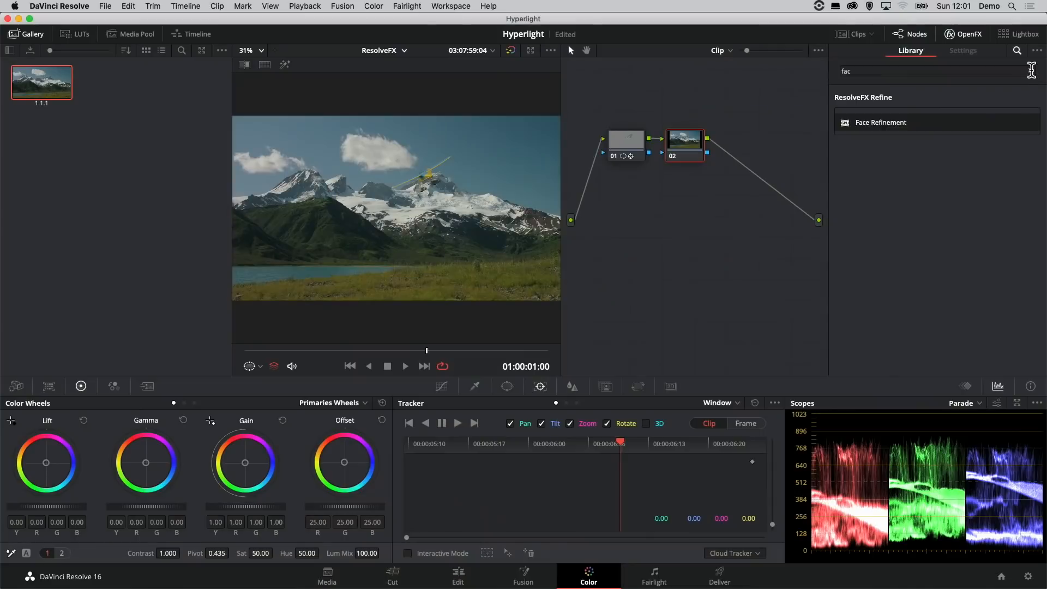
# Search the effects library for "ob" to find the Object Removal effect
pyautogui.click(1031, 71)
pyautogui.write('ob')
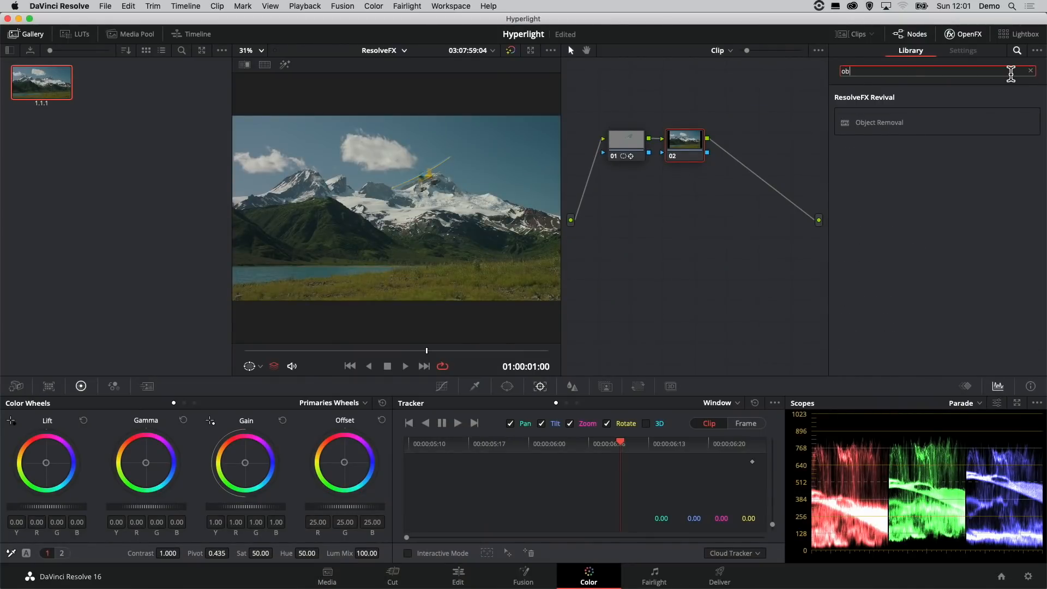
pyautogui.moveTo(846, 128); pyautogui.dragTo(798, 121)
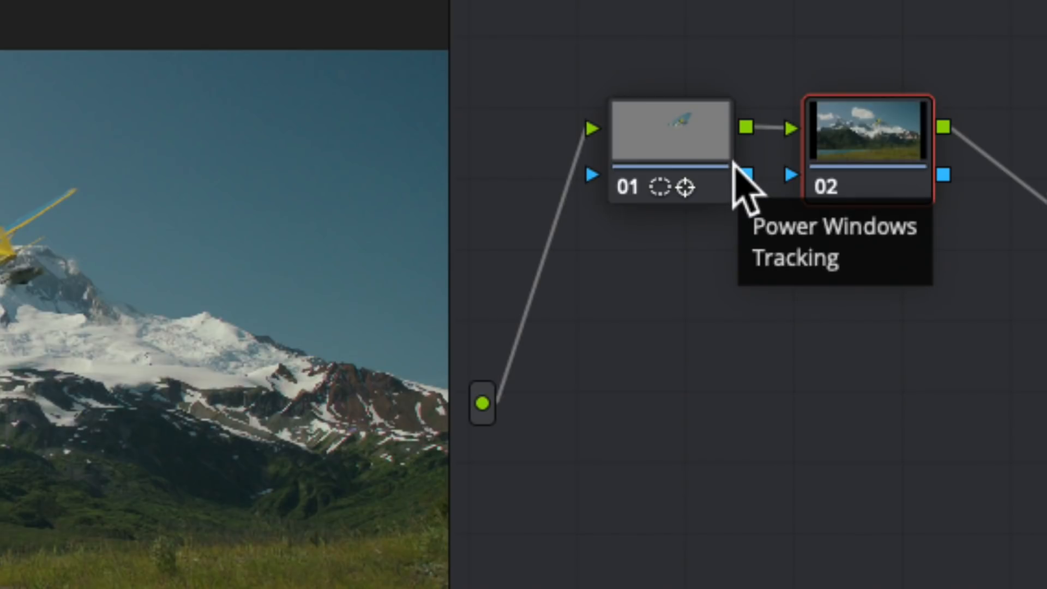
# Space node 02 farther from node 01 and connect node 01's key output to node 02's key input
pyautogui.moveTo(874, 153); pyautogui.dragTo(884, 155)
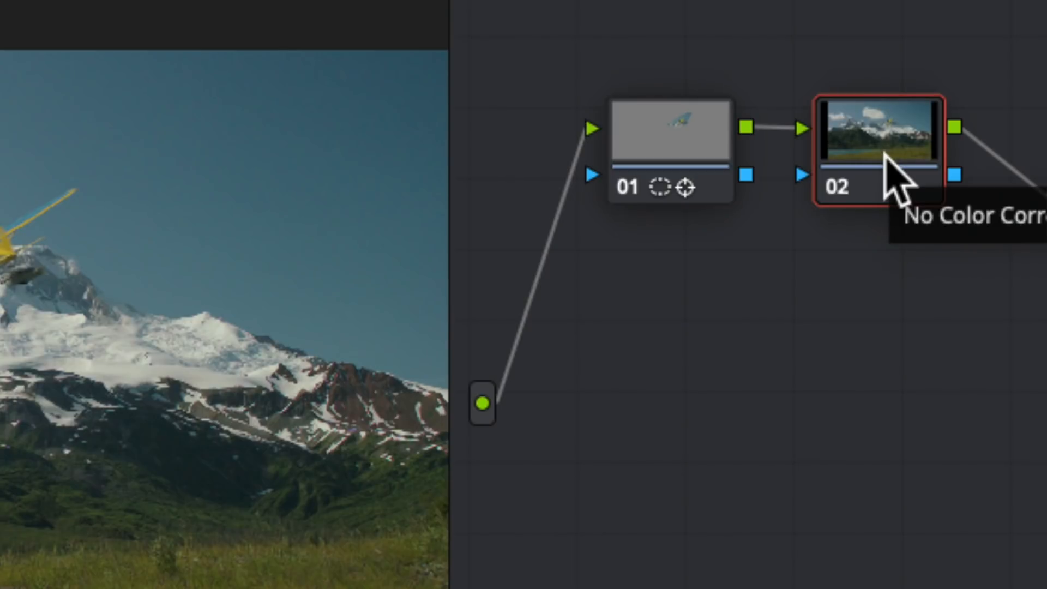
pyautogui.moveTo(884, 155); pyautogui.dragTo(895, 157)
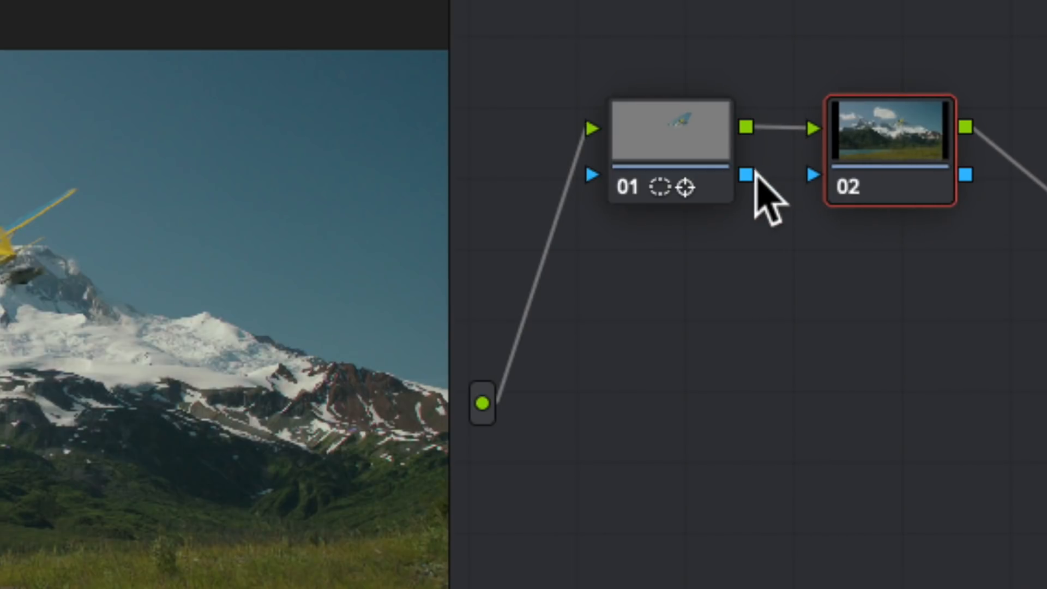
pyautogui.moveTo(747, 175); pyautogui.dragTo(862, 156)
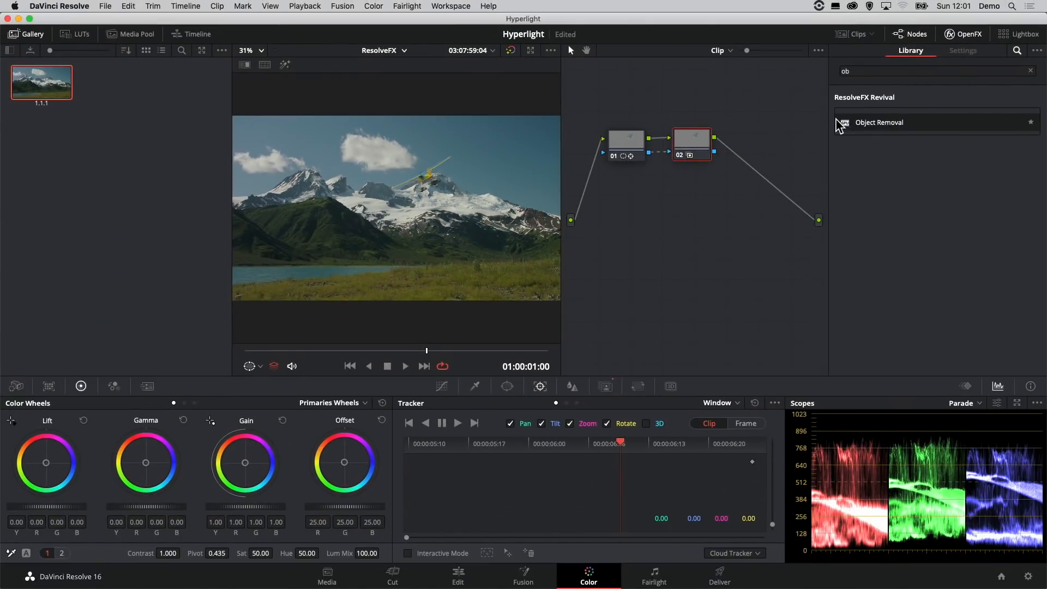
# Apply the Object Removal effect to node 02 and enable Use OFX Alpha on that node
pyautogui.moveTo(840, 126); pyautogui.dragTo(685, 134)
pyautogui.rightClick(684, 134)
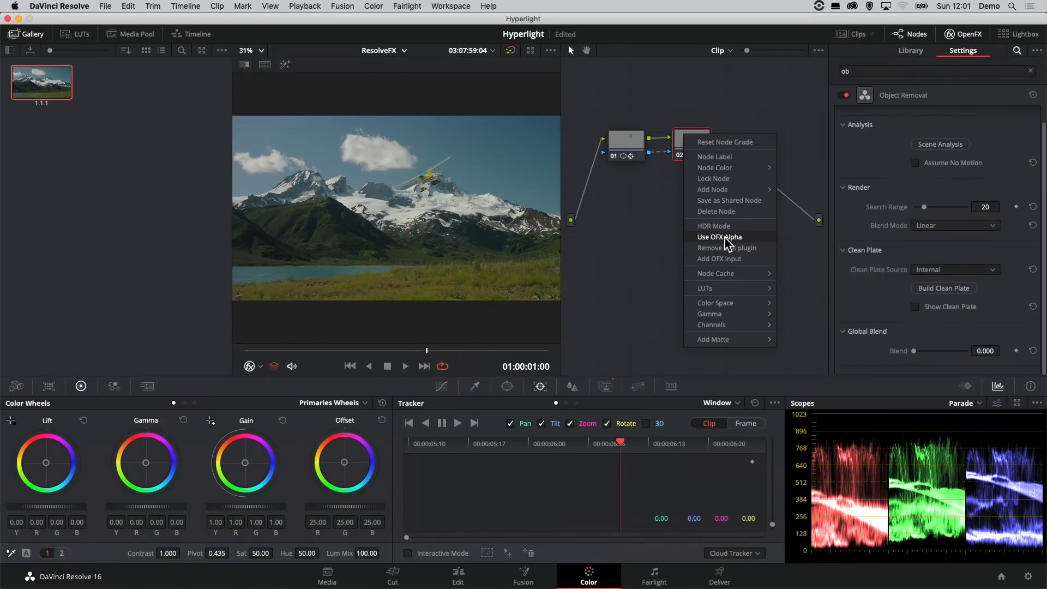
pyautogui.click(724, 237)
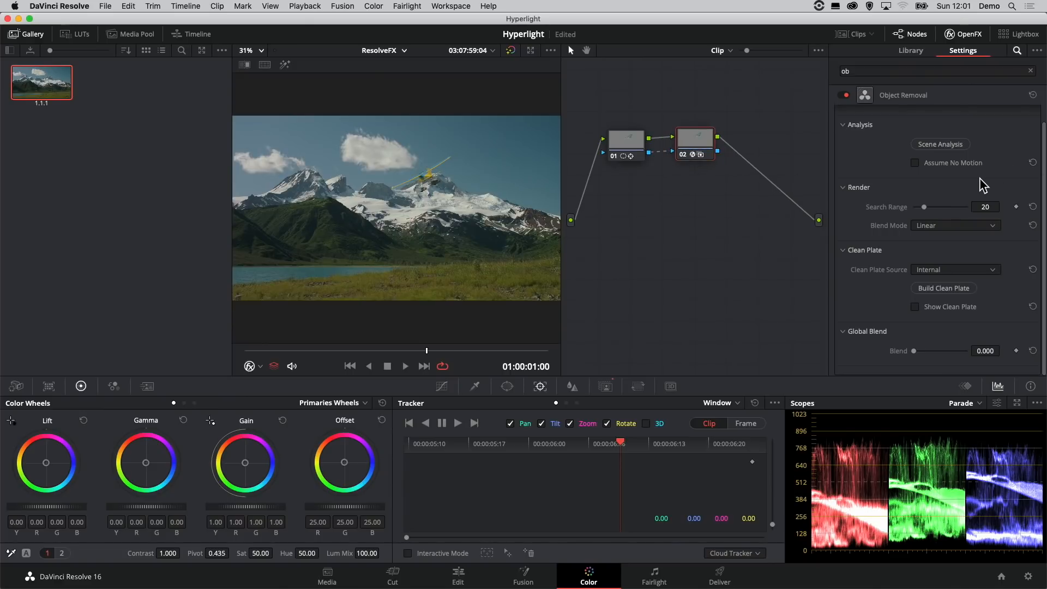
# Run the Object Removal scene analysis and play the mountain clip from its start to check the removal
pyautogui.click(945, 145)
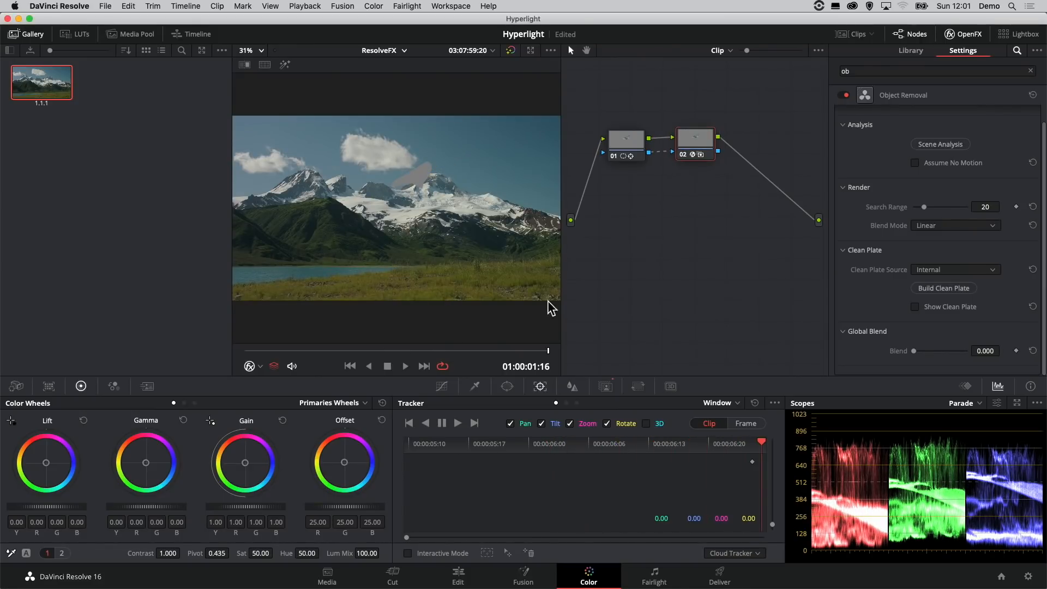
pyautogui.click(306, 351)
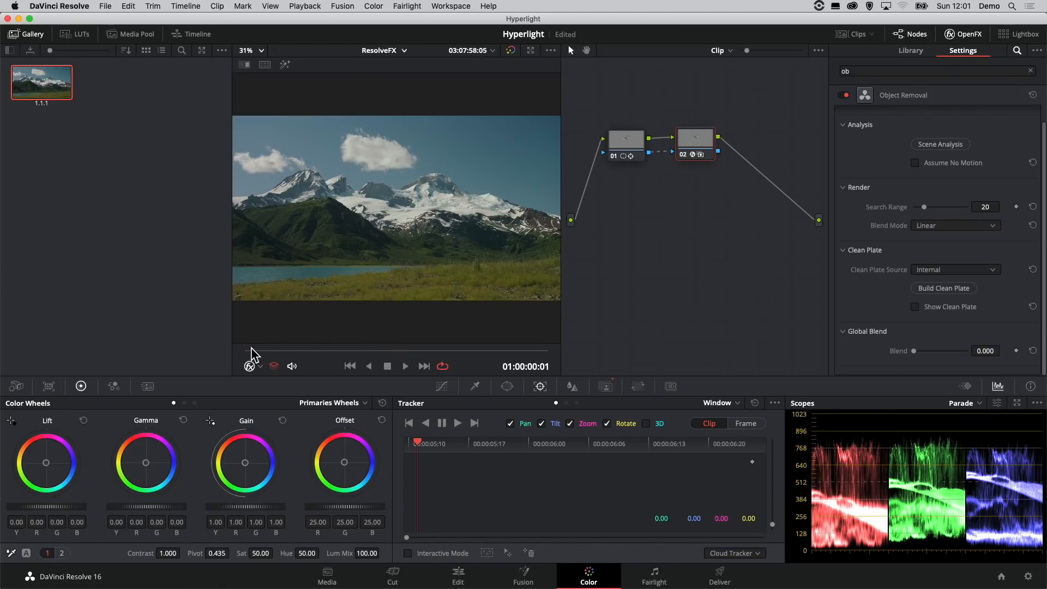
pyautogui.press('space')
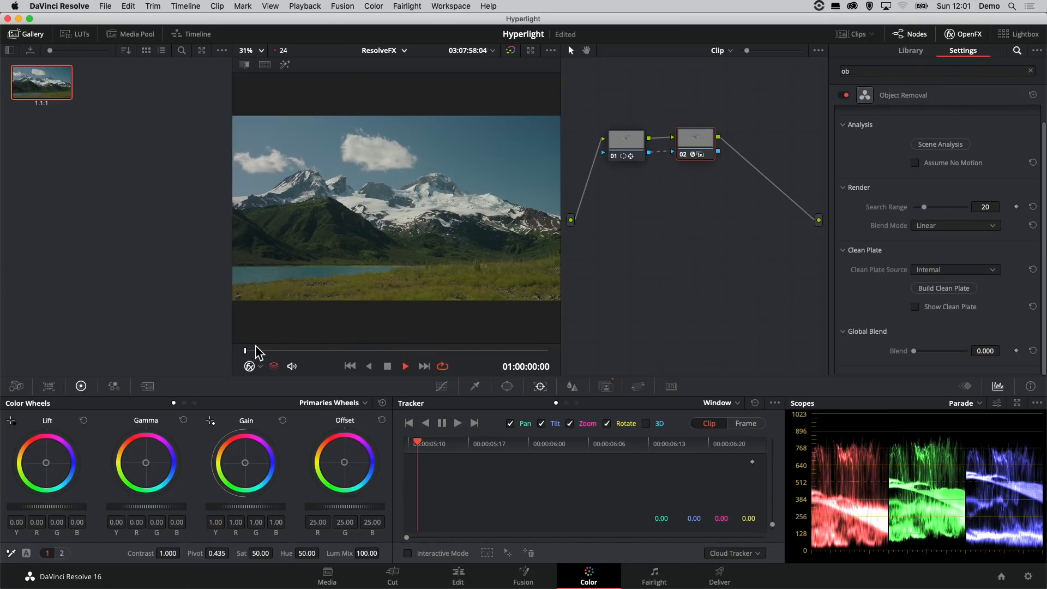
pyautogui.press('space')
# Build the clean plate at 01:00:01:15 and review the mountain clip full screen, checking the area around the peak
pyautogui.click(540, 352)
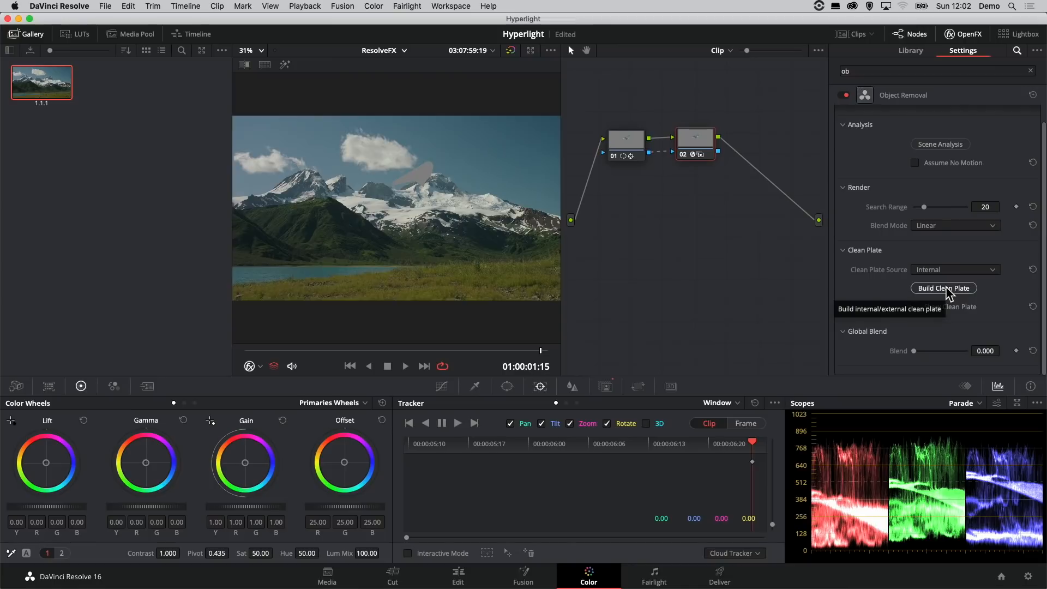
pyautogui.click(955, 289)
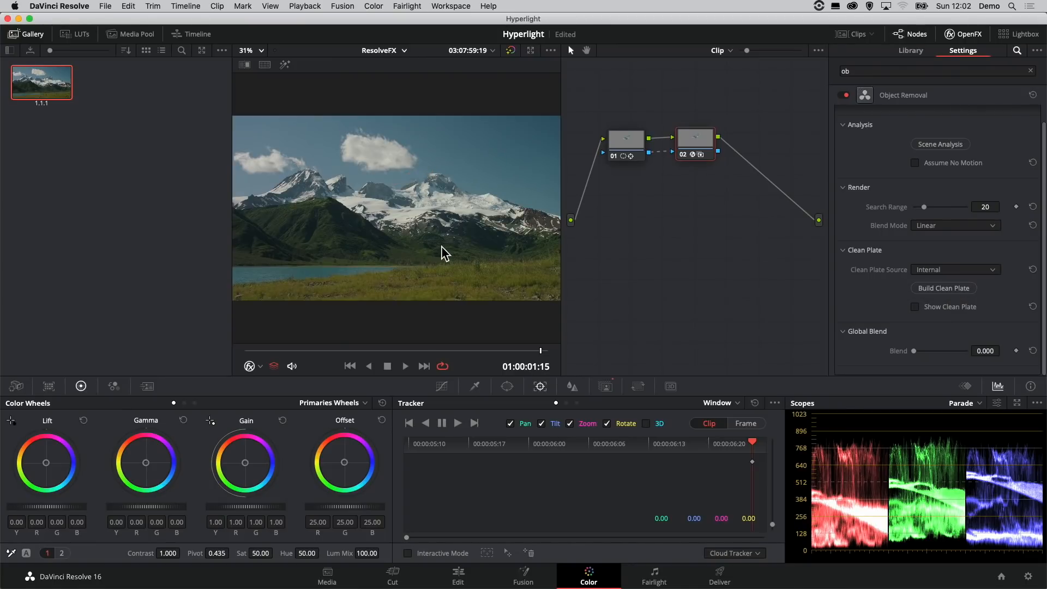
pyautogui.press('super+f')
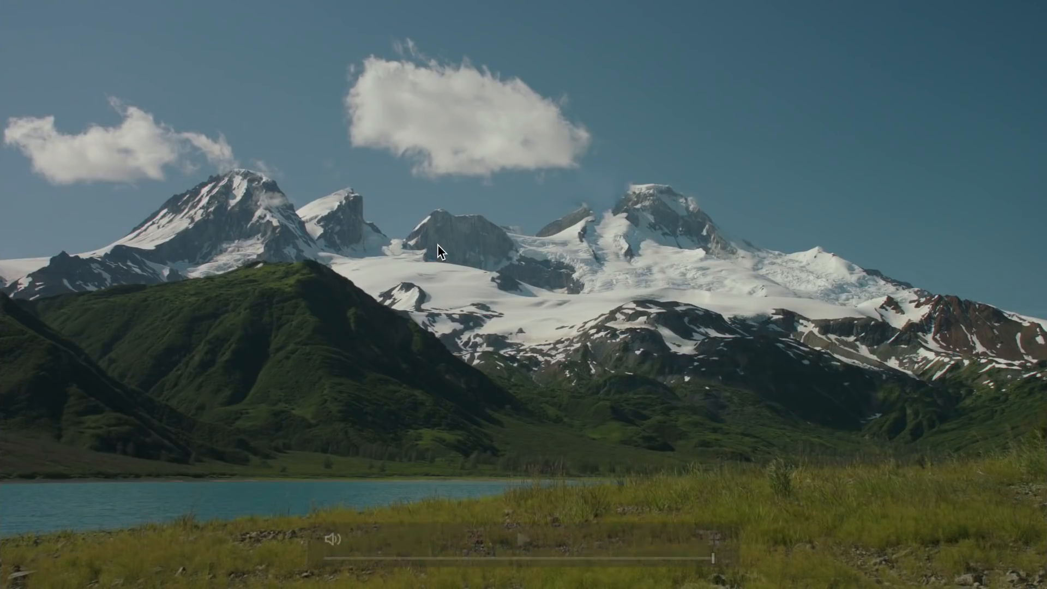
pyautogui.press('space')
pyautogui.press('space')
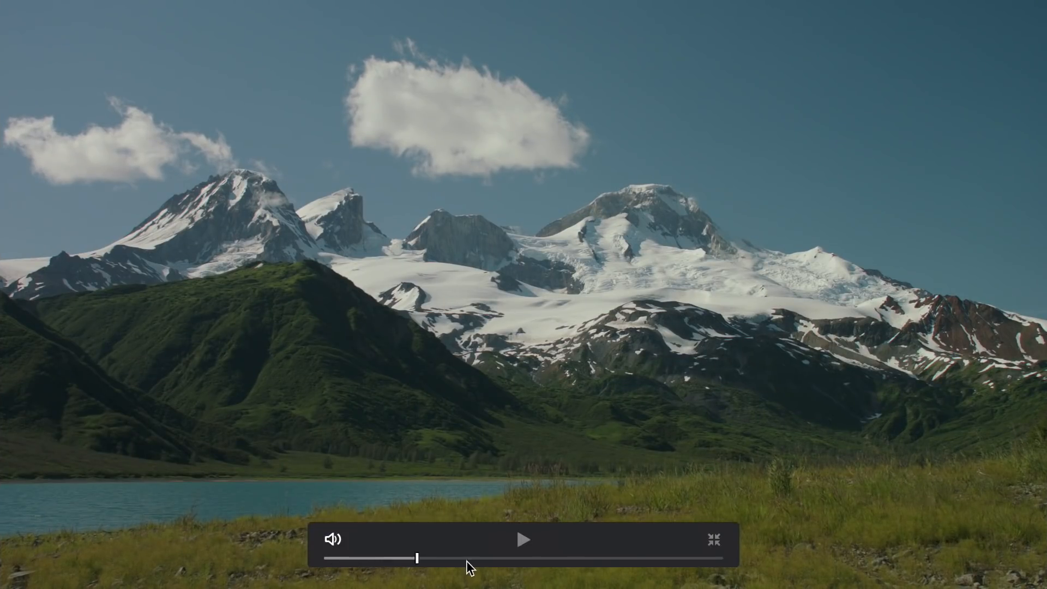
pyautogui.moveTo(629, 558); pyautogui.dragTo(673, 557)
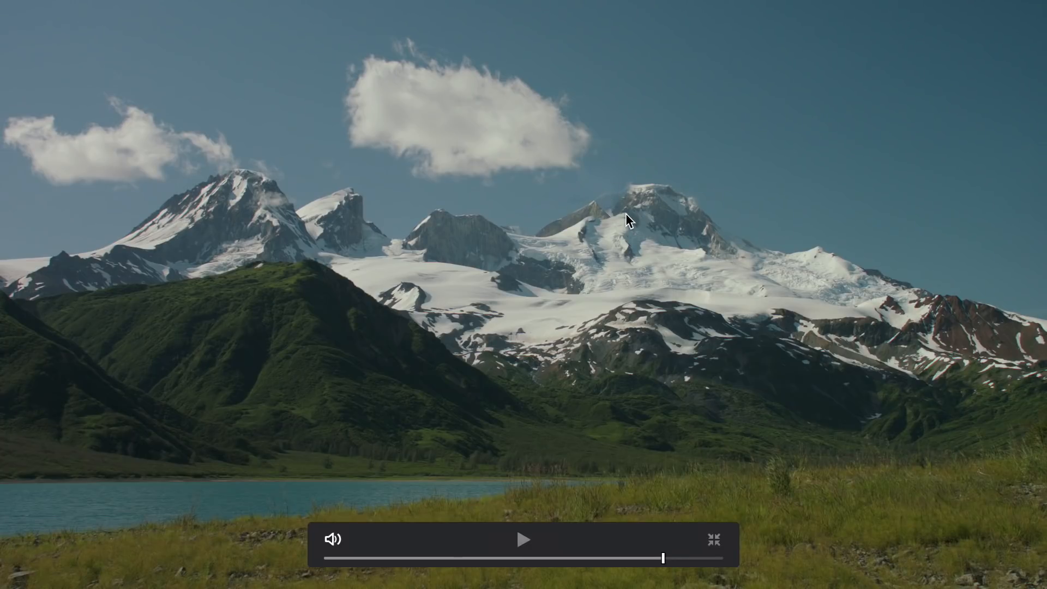
pyautogui.press('Escape')
pyautogui.press('space')
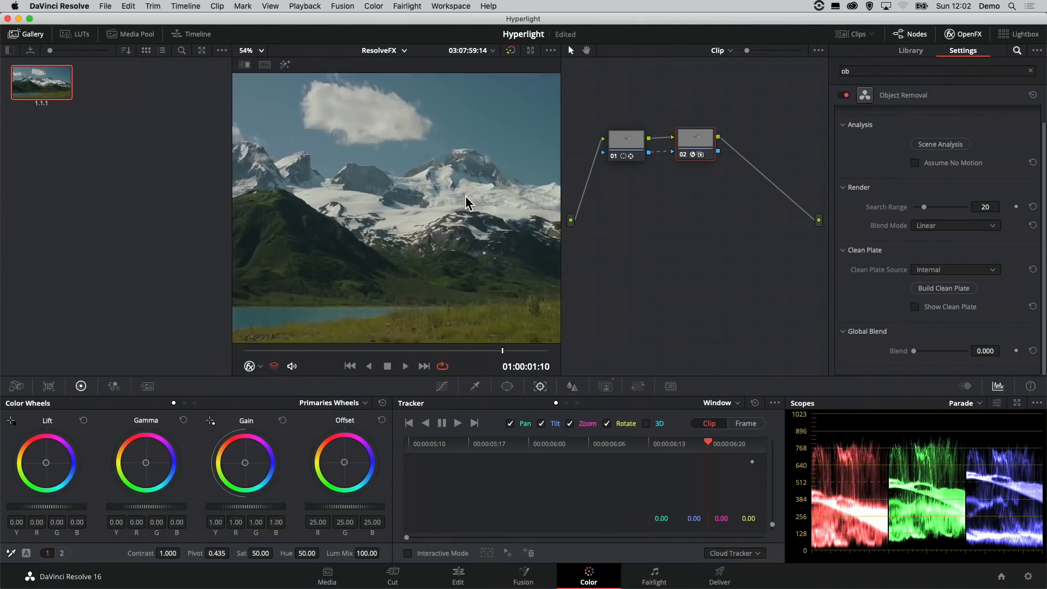
# Set the Object Removal search range to 29 while inspecting the peak up close, and fit the whole shot in the viewer
pyautogui.scroll(5, 377, 218)
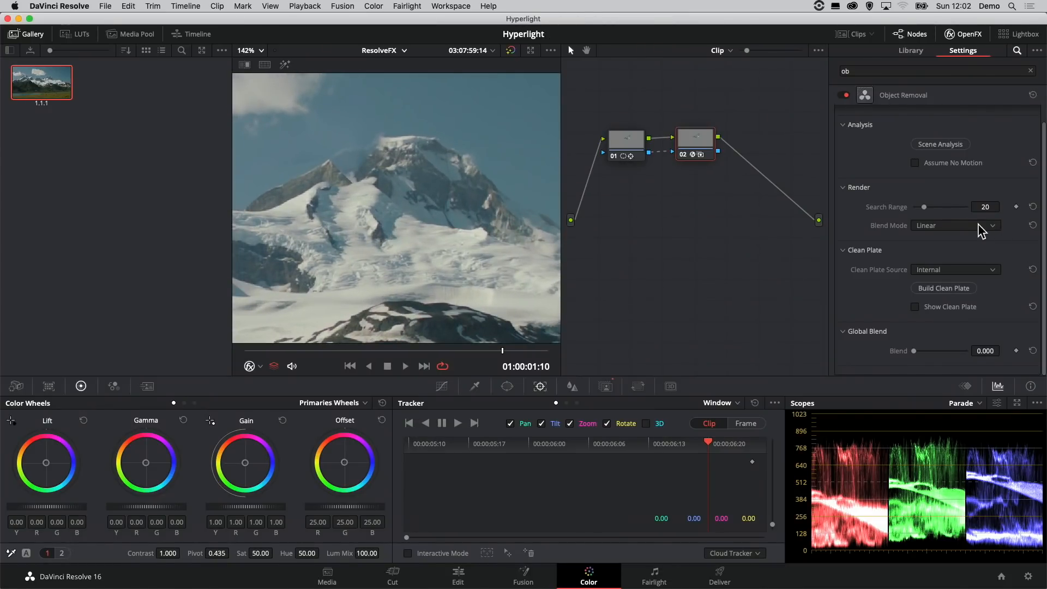
pyautogui.moveTo(921, 210); pyautogui.dragTo(927, 208)
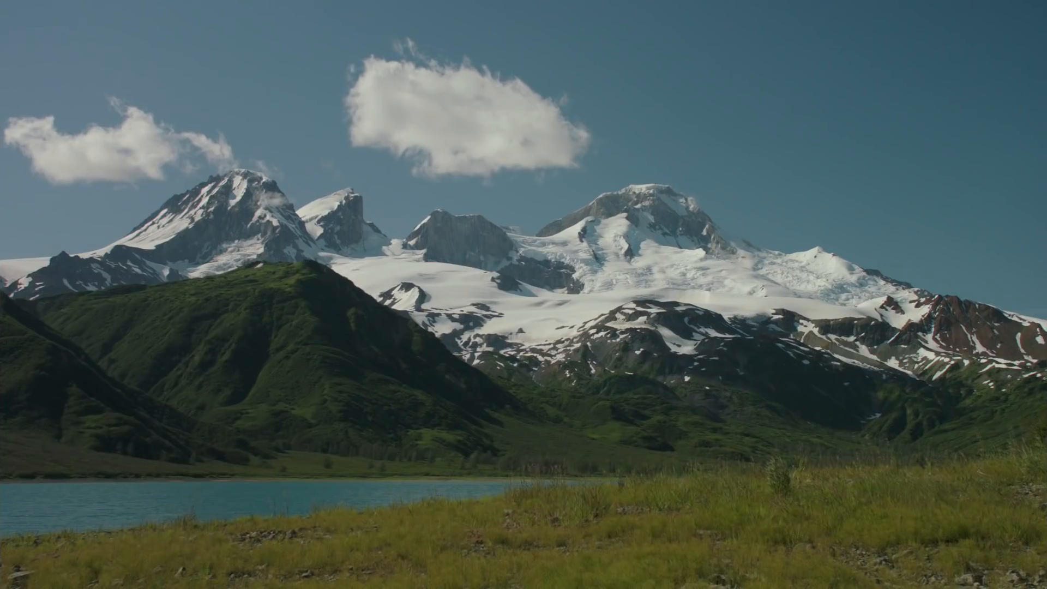
pyautogui.moveTo(924, 207)
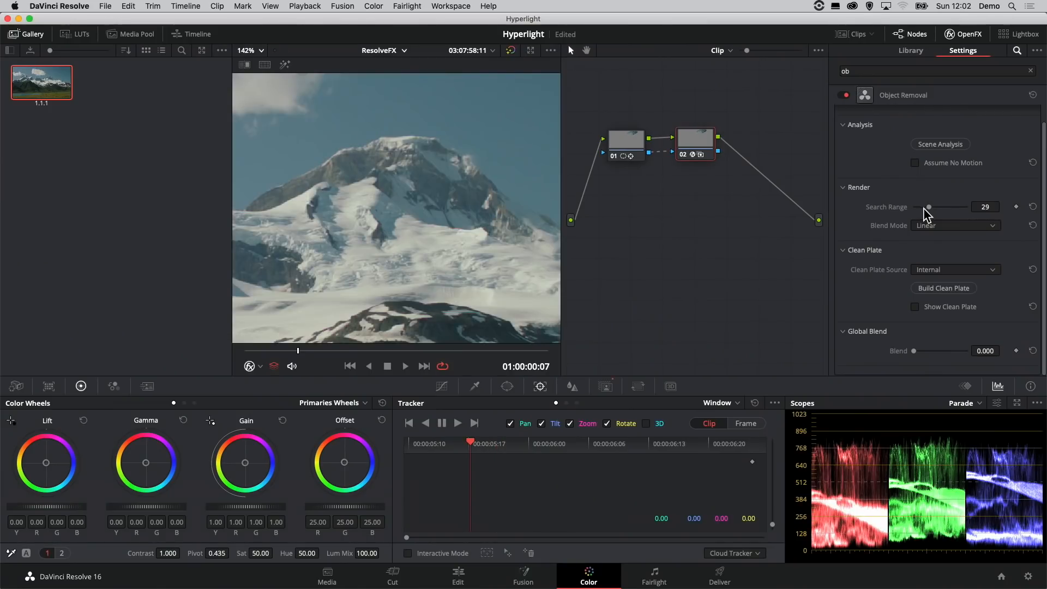
pyautogui.click(260, 53)
pyautogui.click(256, 68)
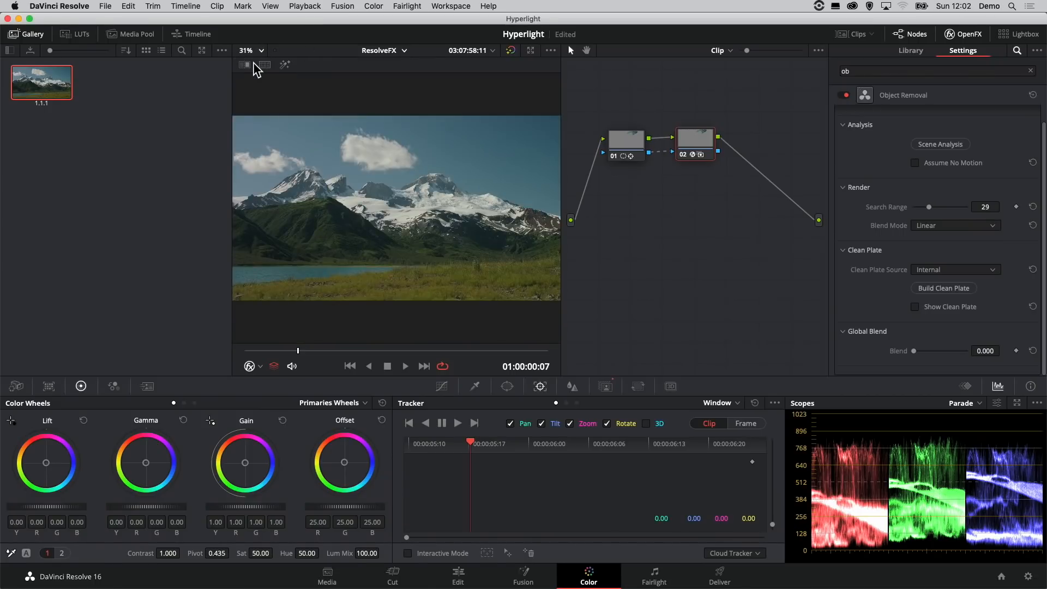